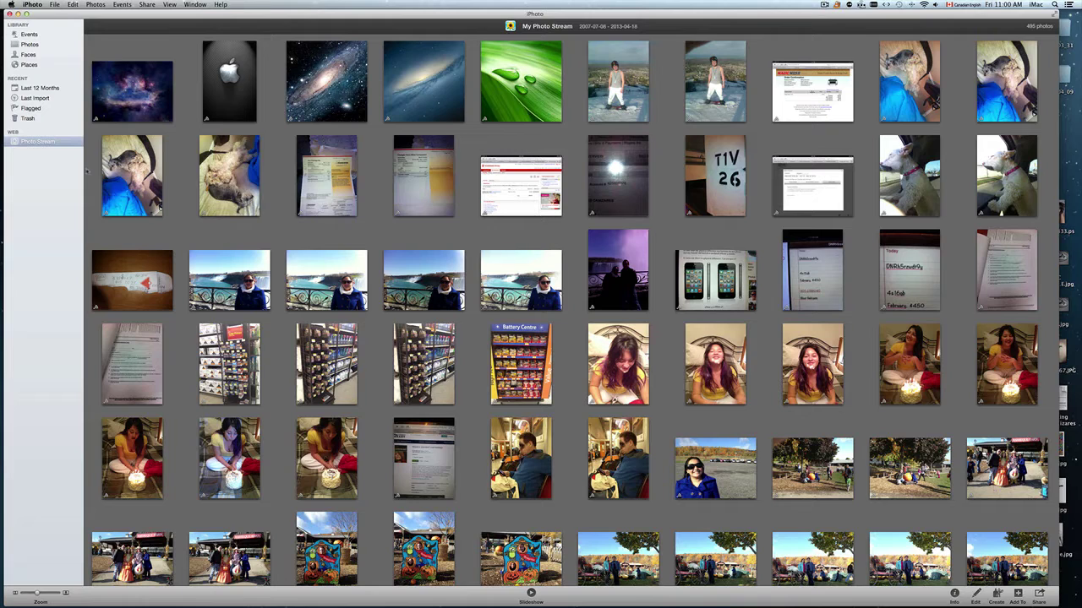
- Show My Photo Stream and browse its 495 photos from 2007-07-08 to 2013-04-18
click(38, 141)
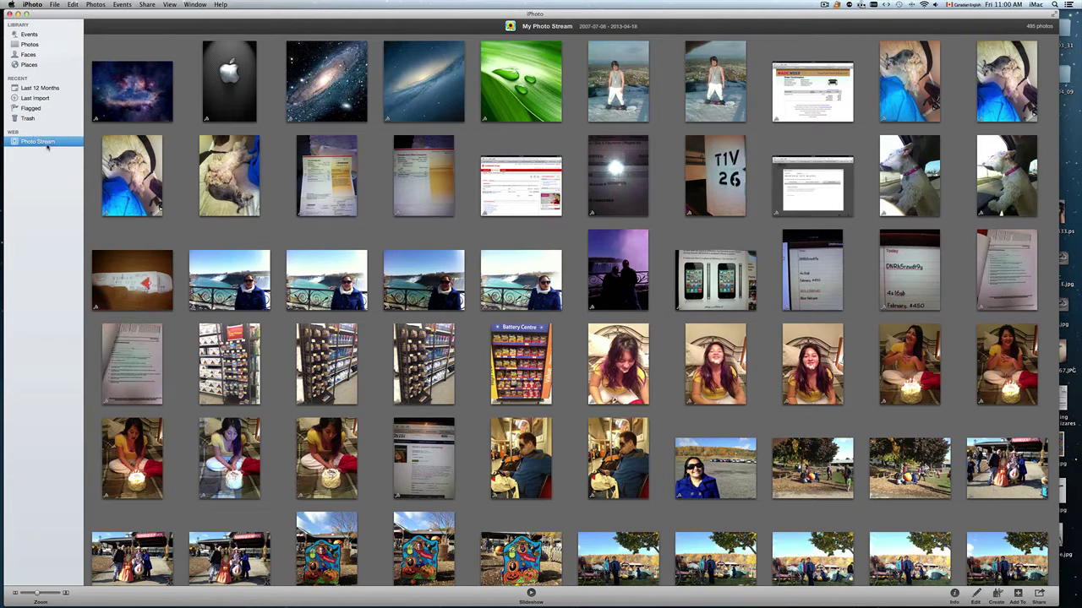
scroll(566, 313, down, 20)
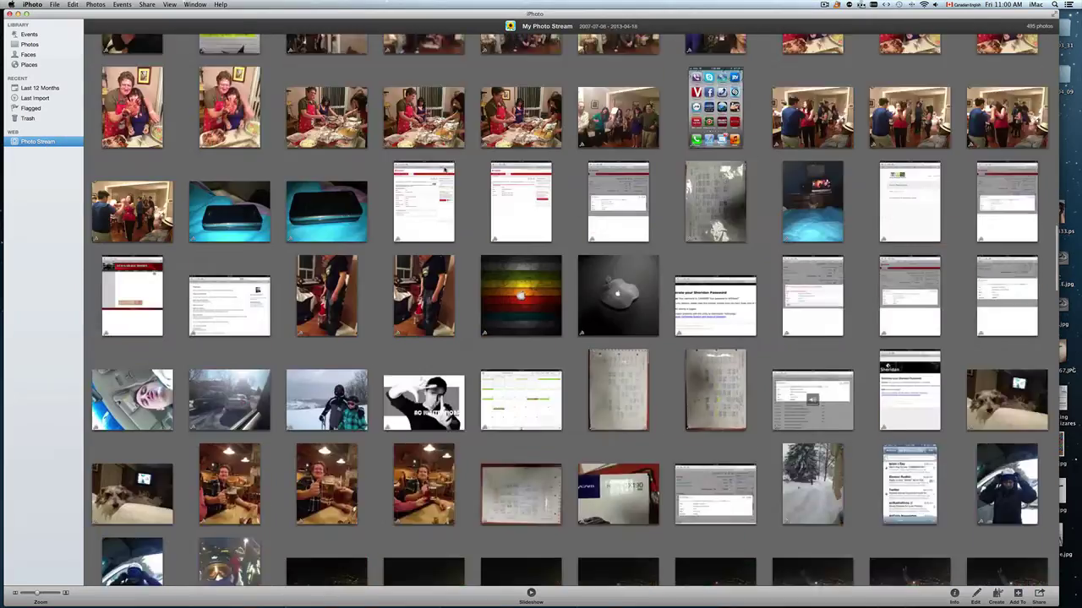
scroll(566, 313, up, 15)
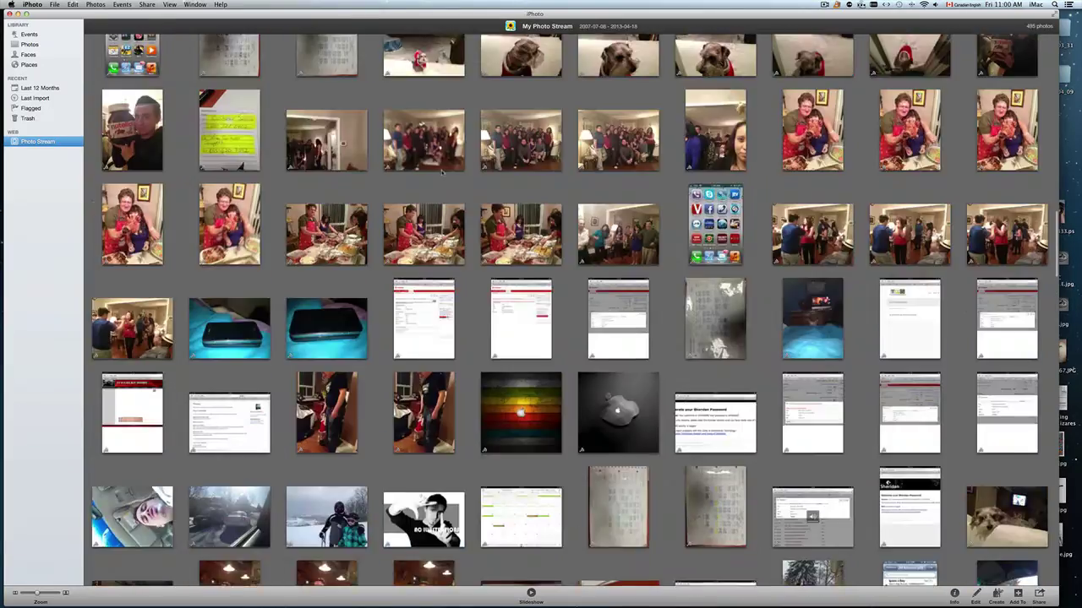
scroll(566, 313, down, 10)
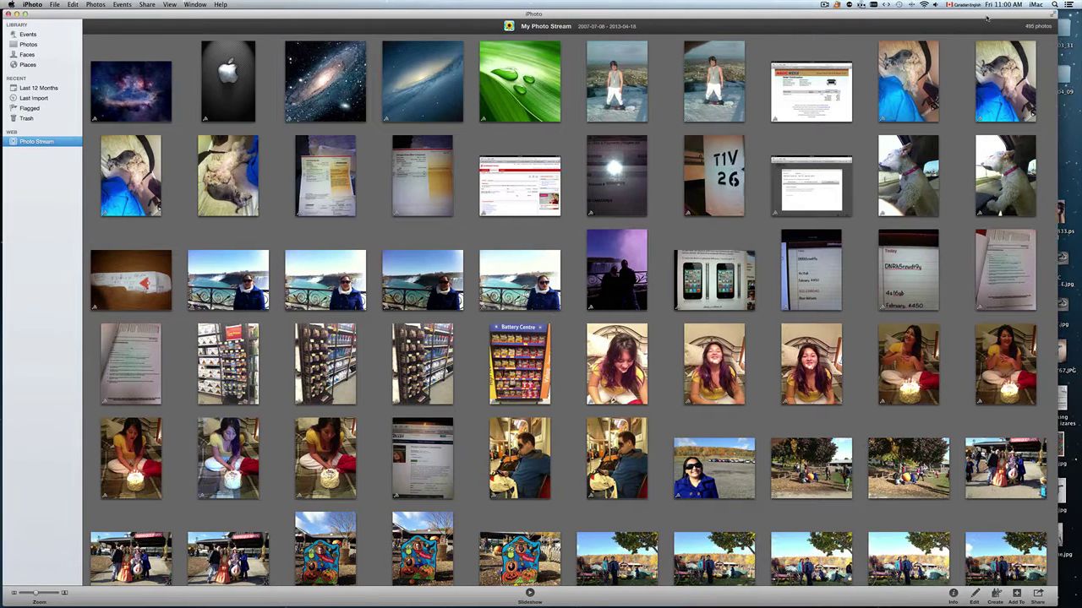
drag(983, 21, 1004, 15)
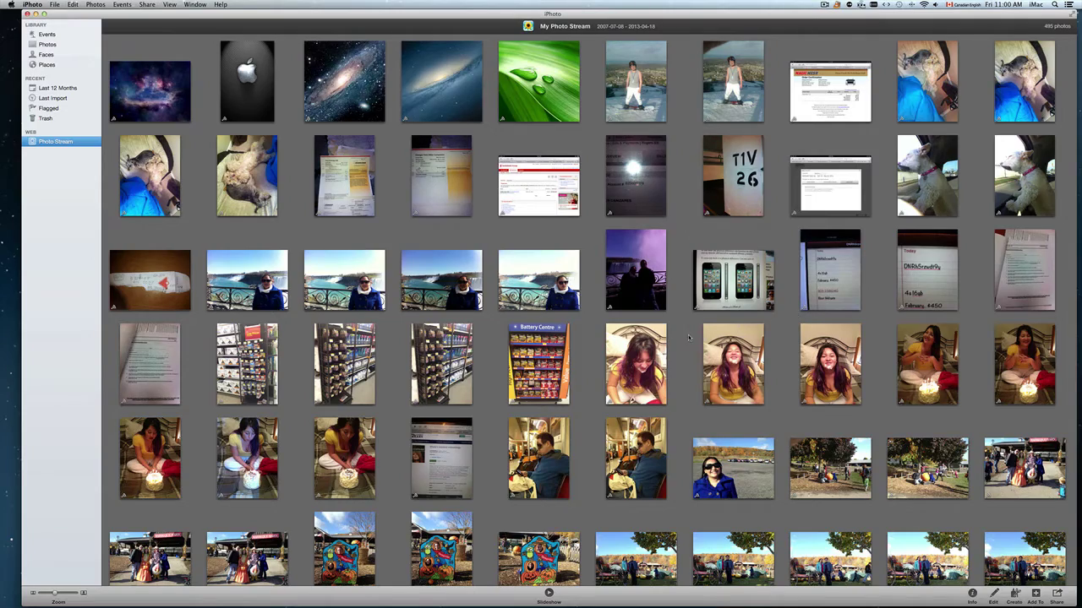
scroll(689, 338, down, 10)
scroll(689, 338, up, 10)
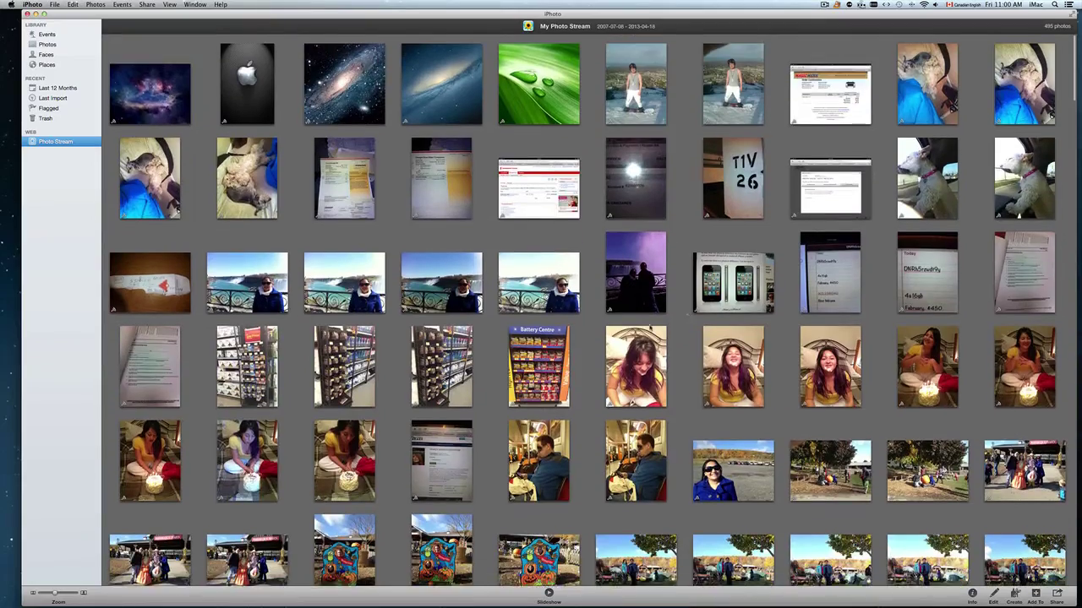
scroll(295, 110, down, 1)
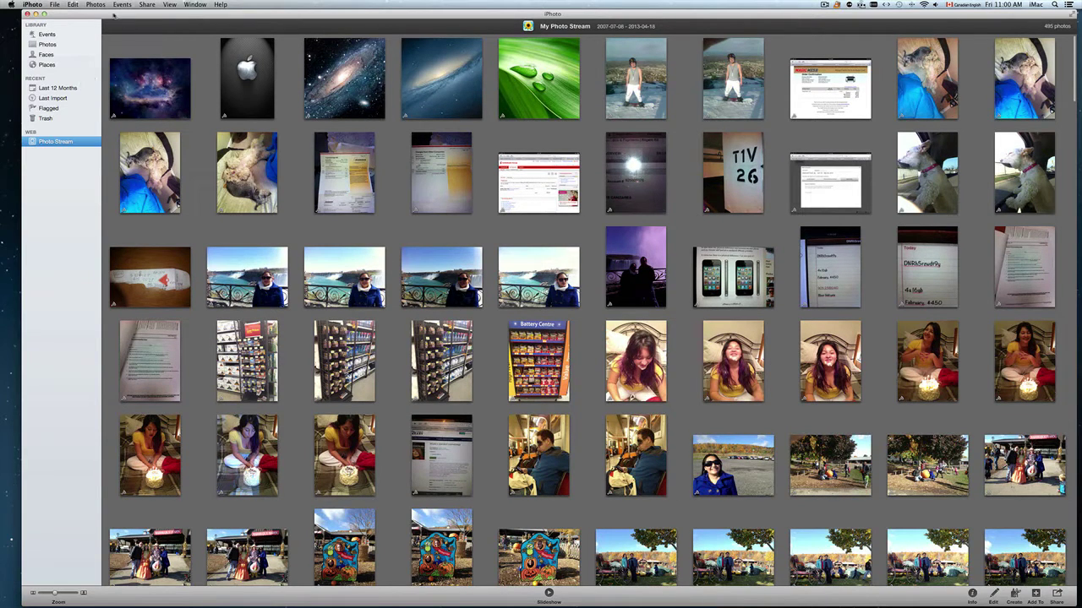
drag(115, 15, 103, 15)
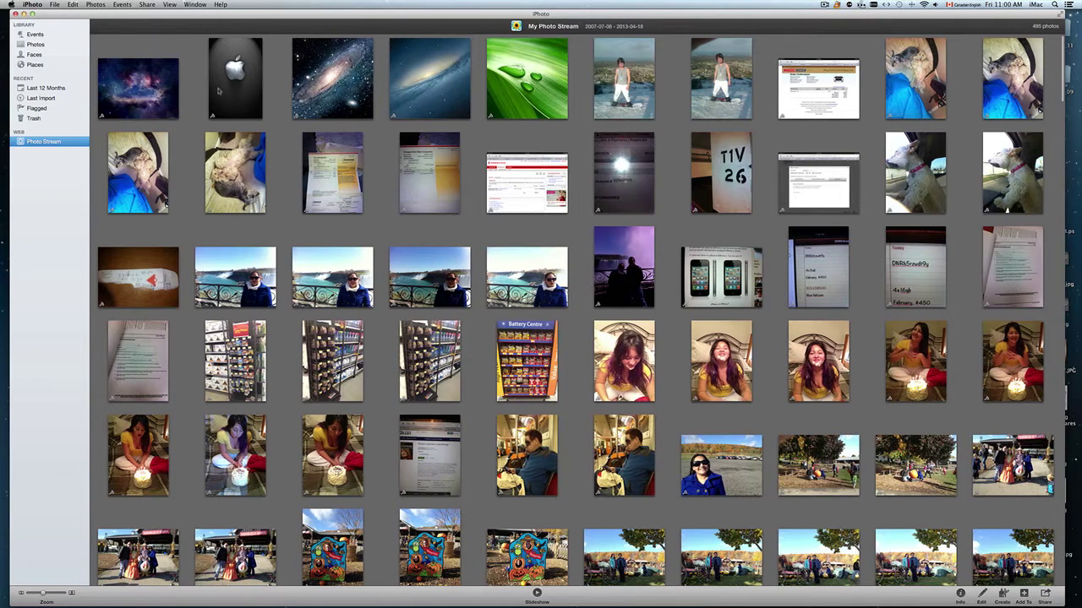
- Select all 495 Photo Stream photos with Cmd+A and exit full screen to reveal the desktop
click(146, 48)
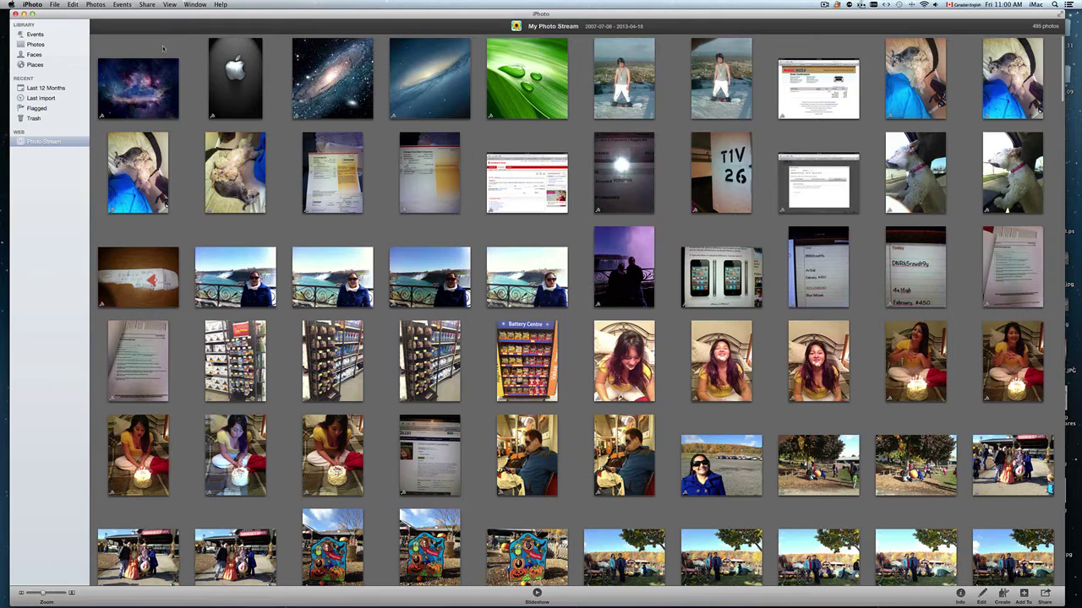
key(super+a)
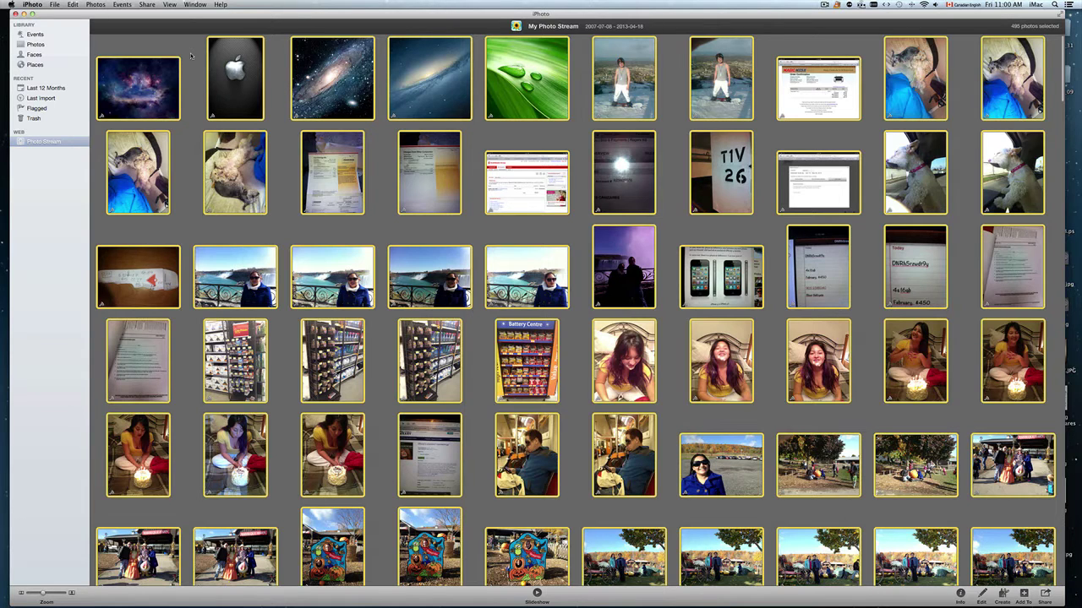
drag(137, 43, 1001, 600)
click(970, 353)
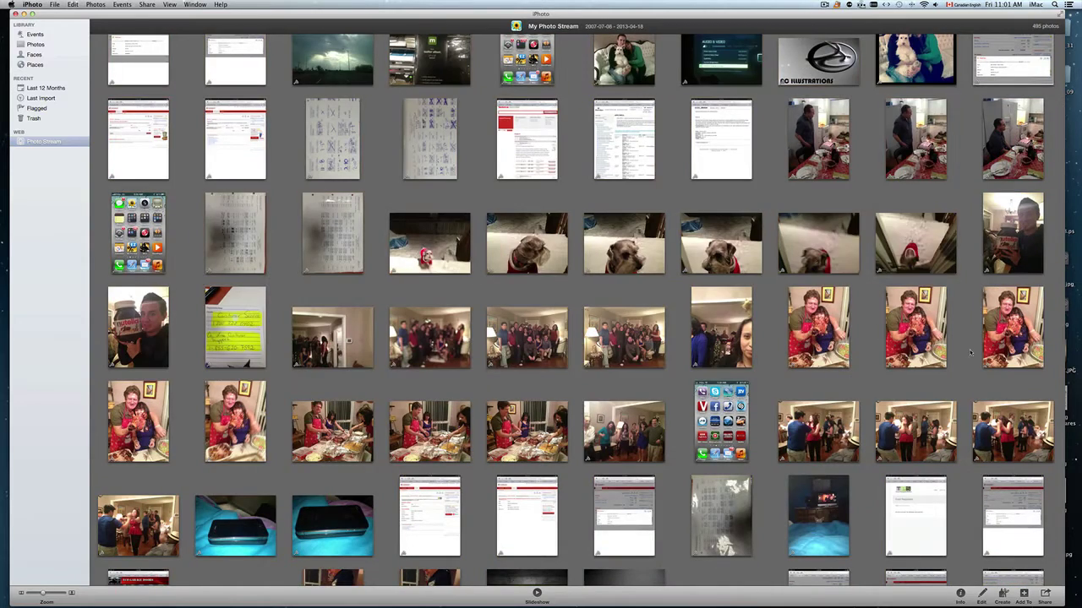
key(super+a)
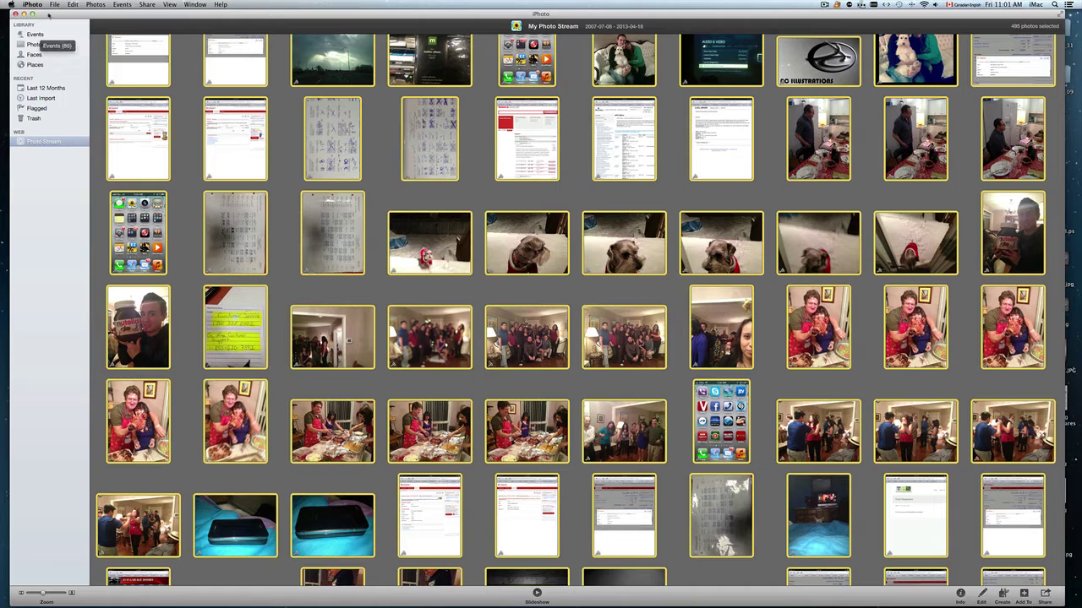
key(Escape)
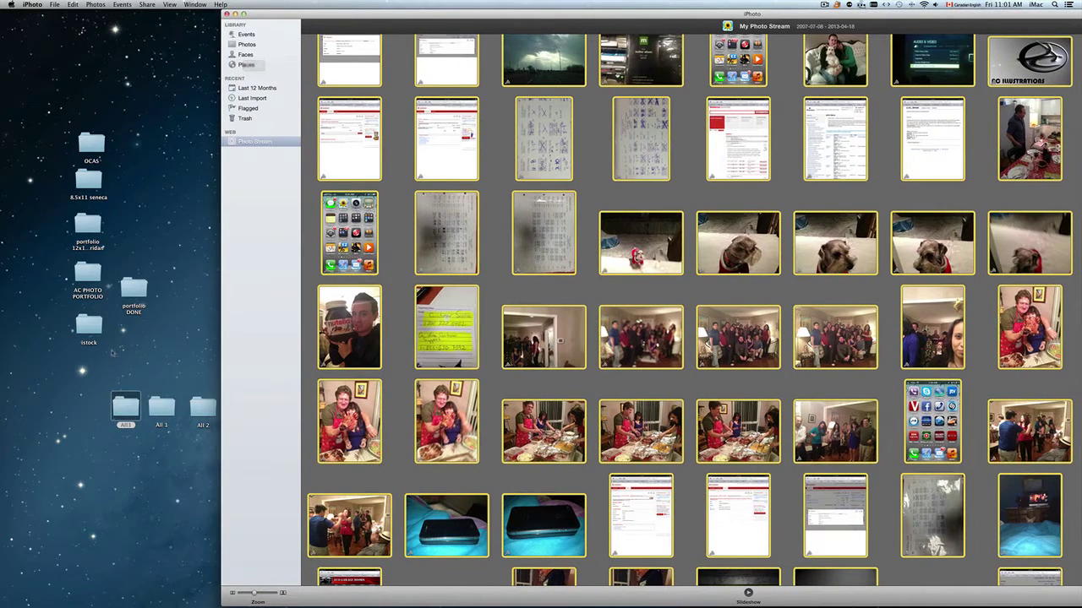
- Create a new desktop folder, untitled folder 5, then move it to the Trash
click(105, 352)
click(93, 401)
right_click(91, 398)
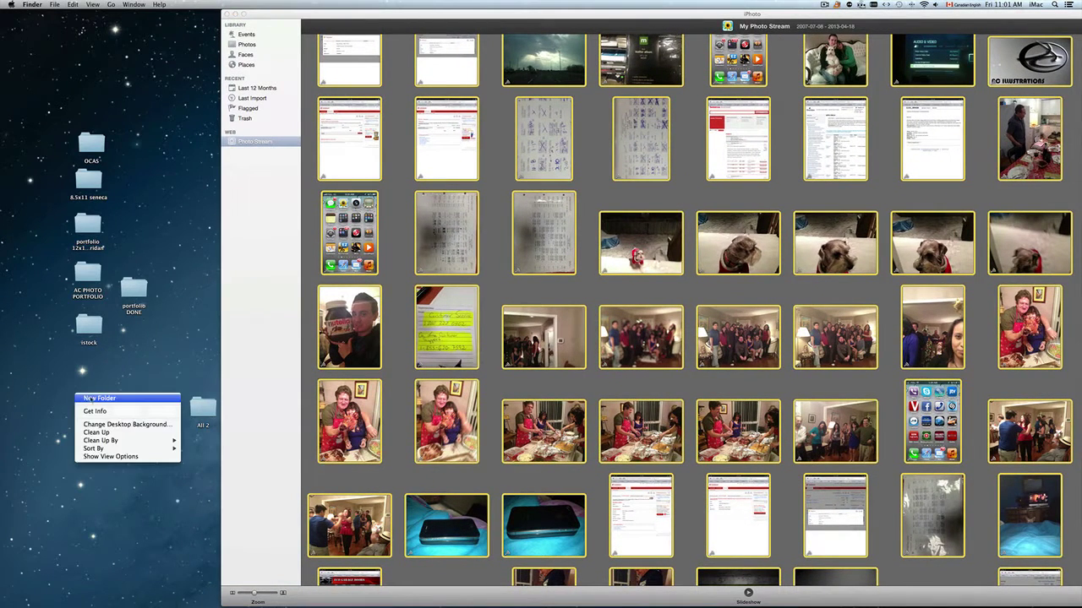
click(90, 396)
double_click(76, 399)
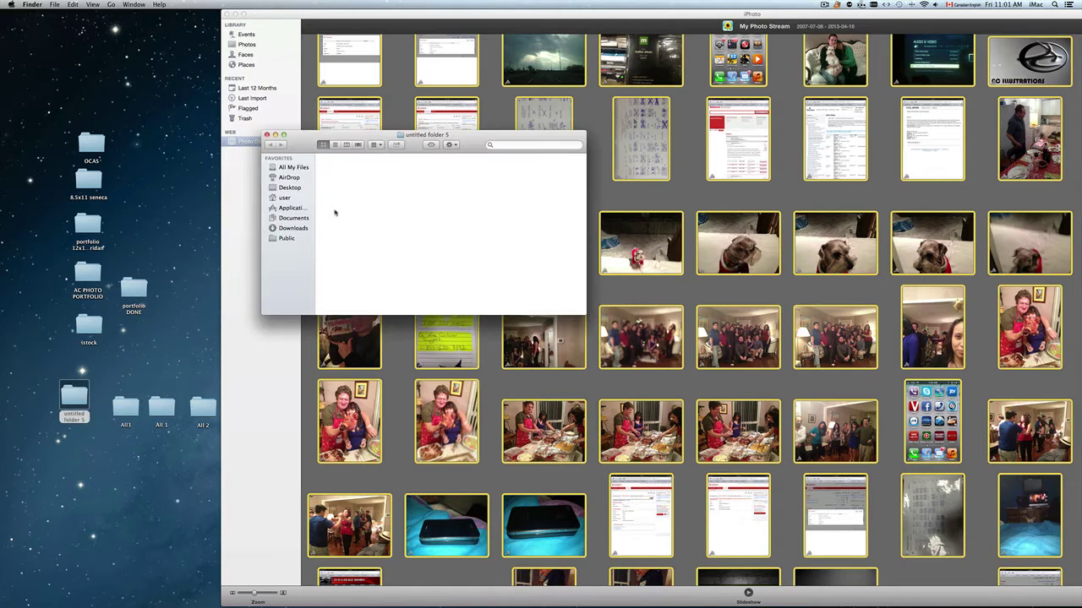
click(270, 136)
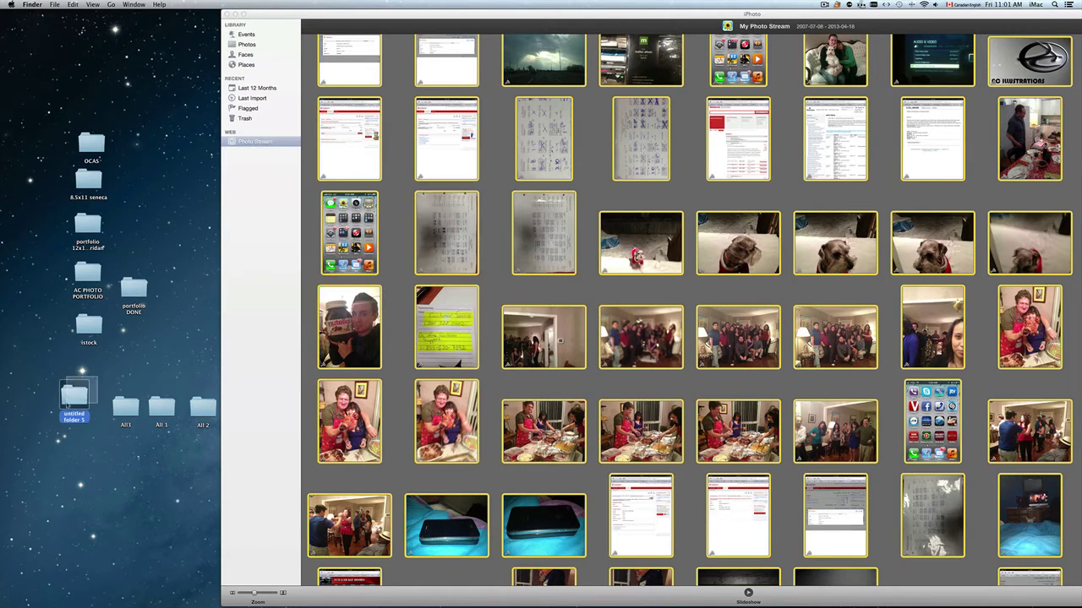
right_click(75, 392)
click(105, 409)
- Open the empty All3 desktop folder in a window on the left beside iPhoto
double_click(125, 406)
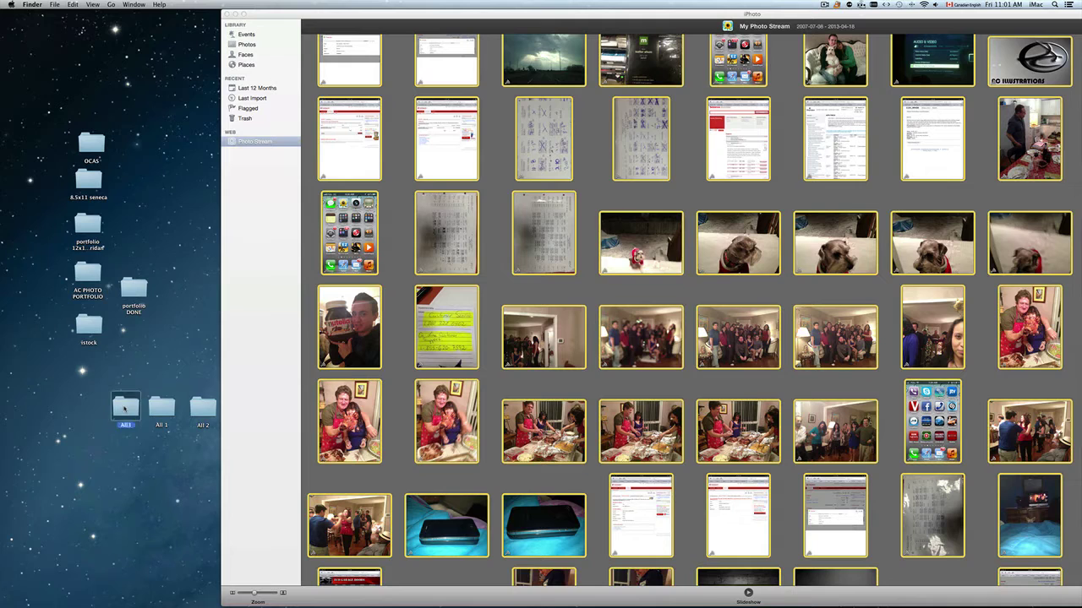
drag(384, 145, 148, 195)
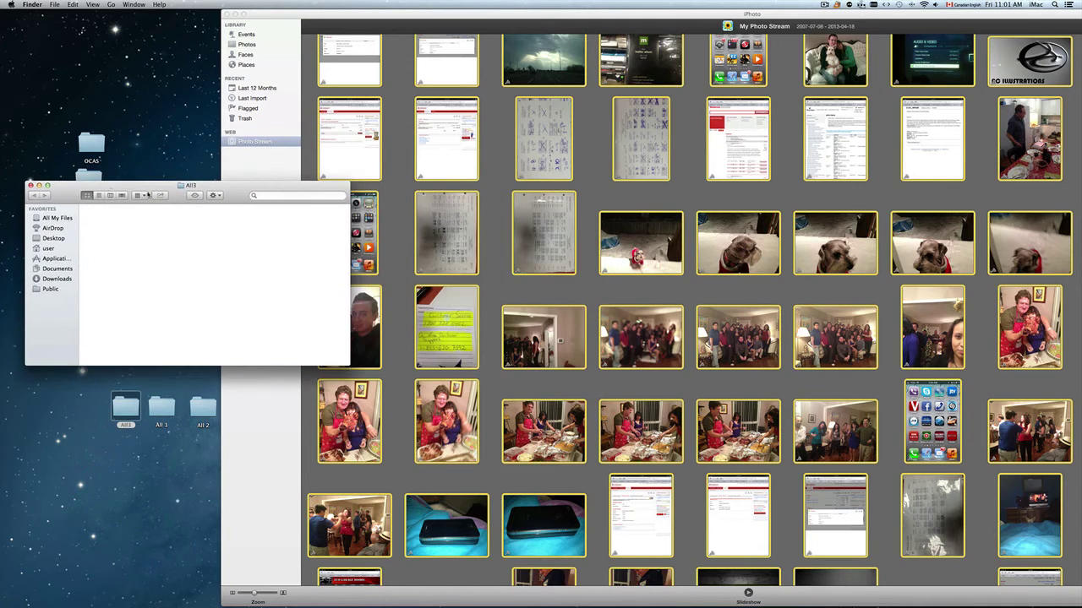
click(460, 65)
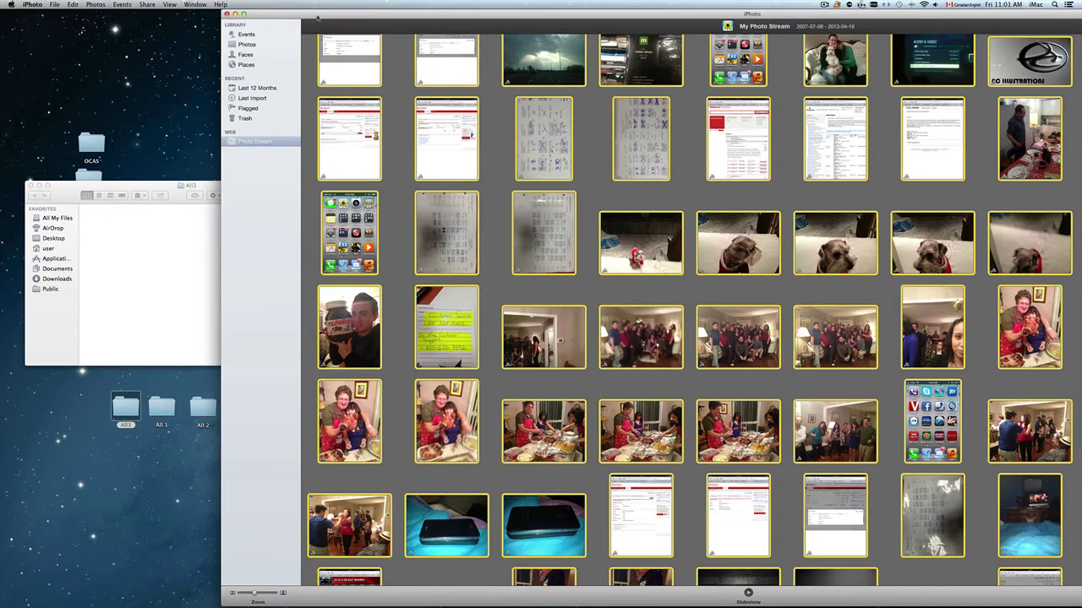
- Copy the 495 selected Photo Stream photos with Cmd+C and bring the All3 window forward
drag(318, 16, 380, 14)
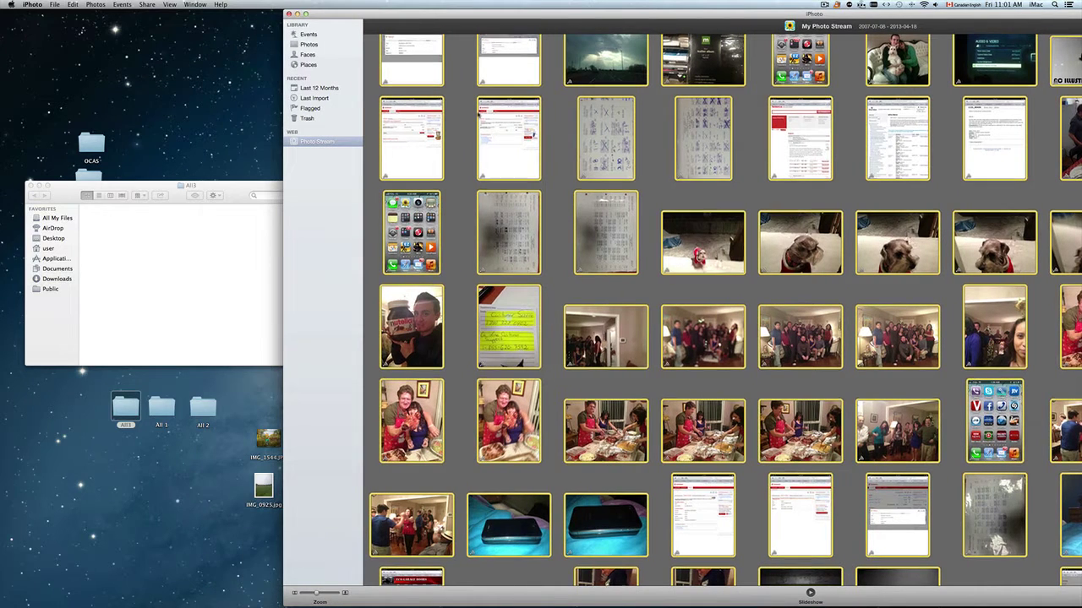
key(super+c)
right_click(519, 150)
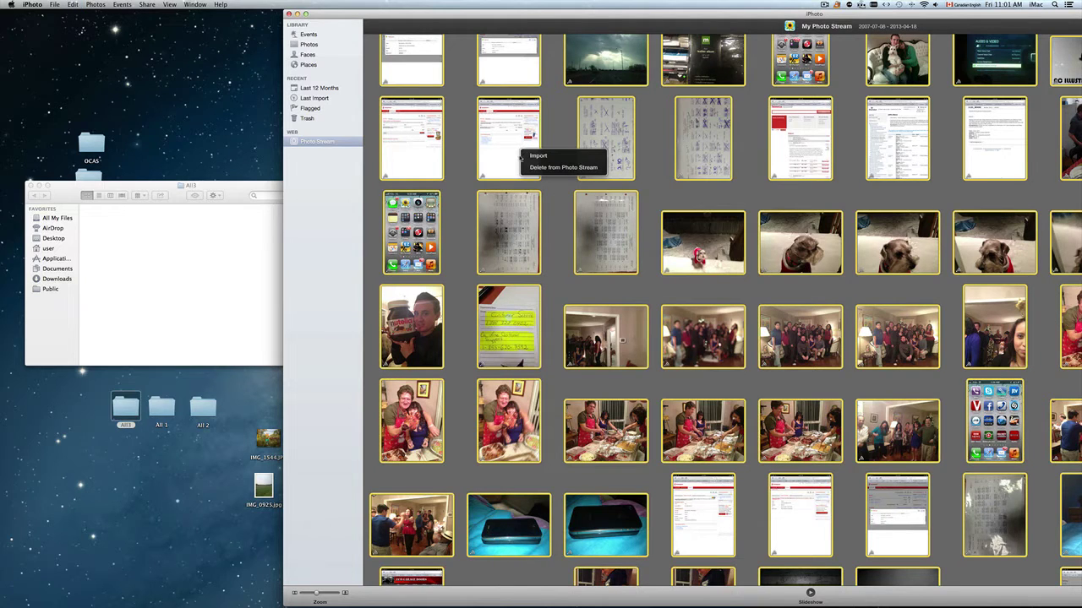
click(524, 157)
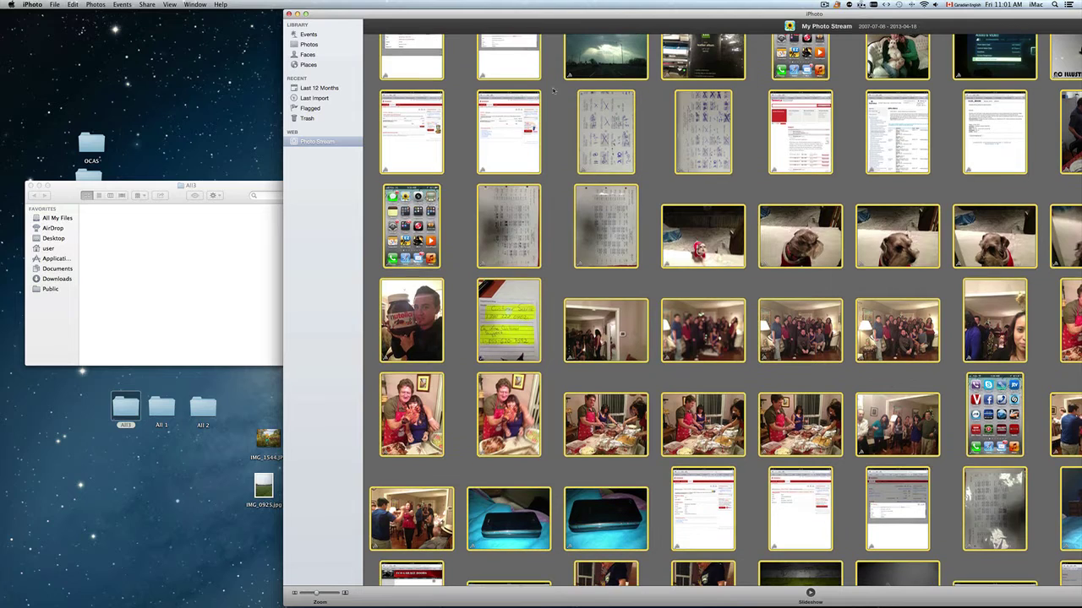
drag(528, 17, 537, 17)
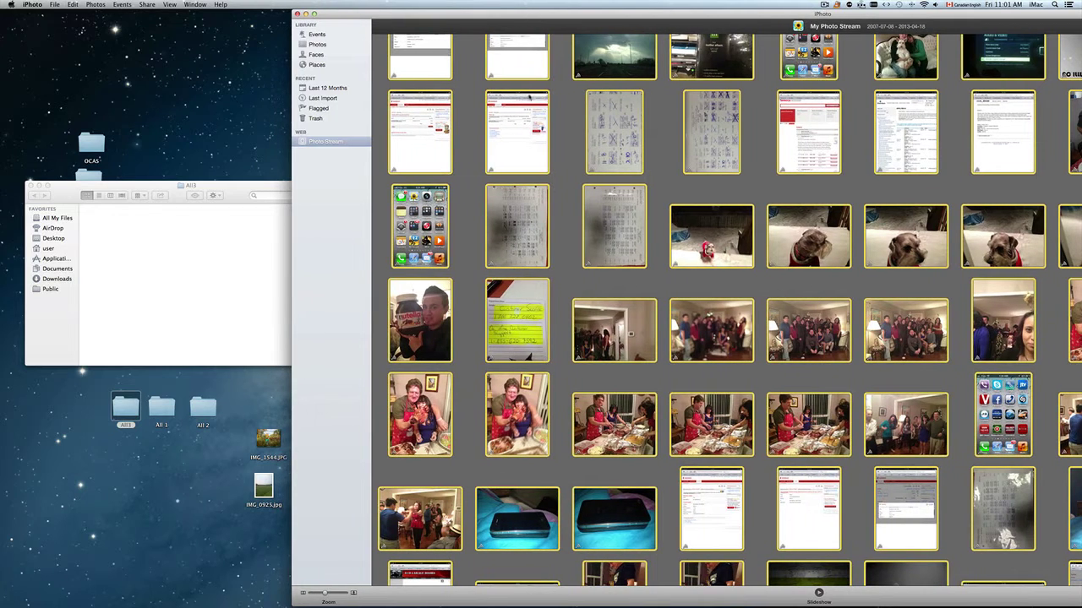
key(super+c)
click(213, 287)
- Paste the photos into All3, from Image0054.jpg through IMG_0369.JPG, and move its window up
key(super+v)
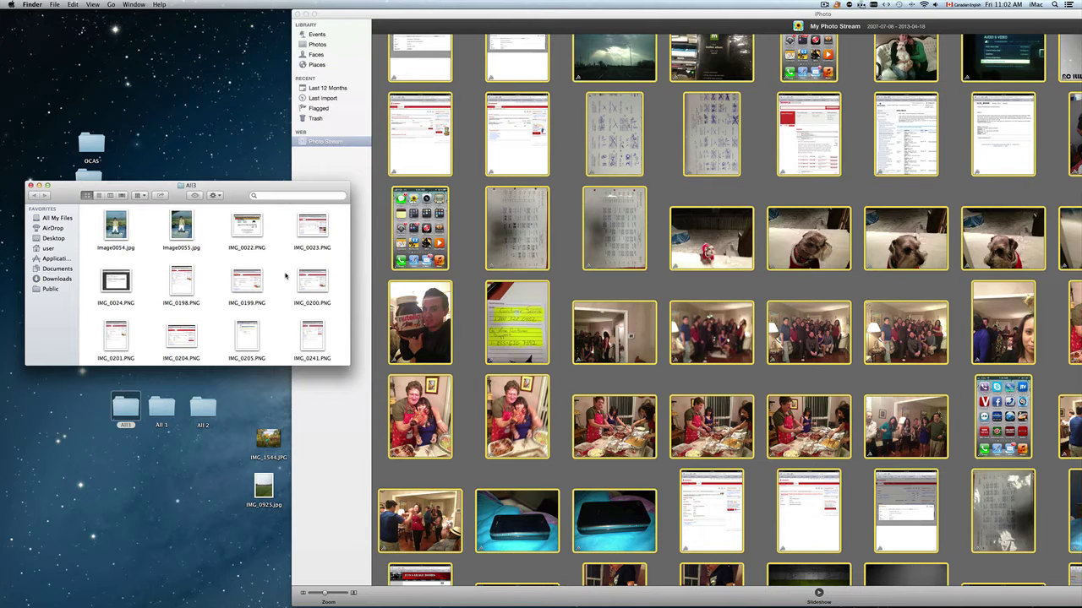
drag(245, 197, 241, 106)
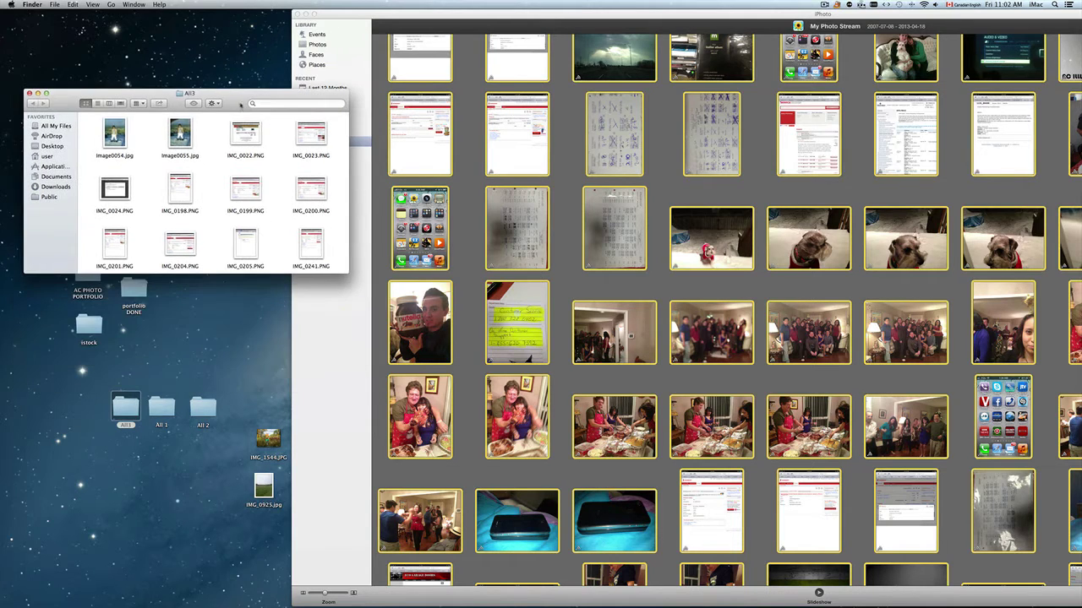
- Enlarge the All3 window and scroll it alongside the iPhoto grid to compare files
drag(346, 272, 595, 536)
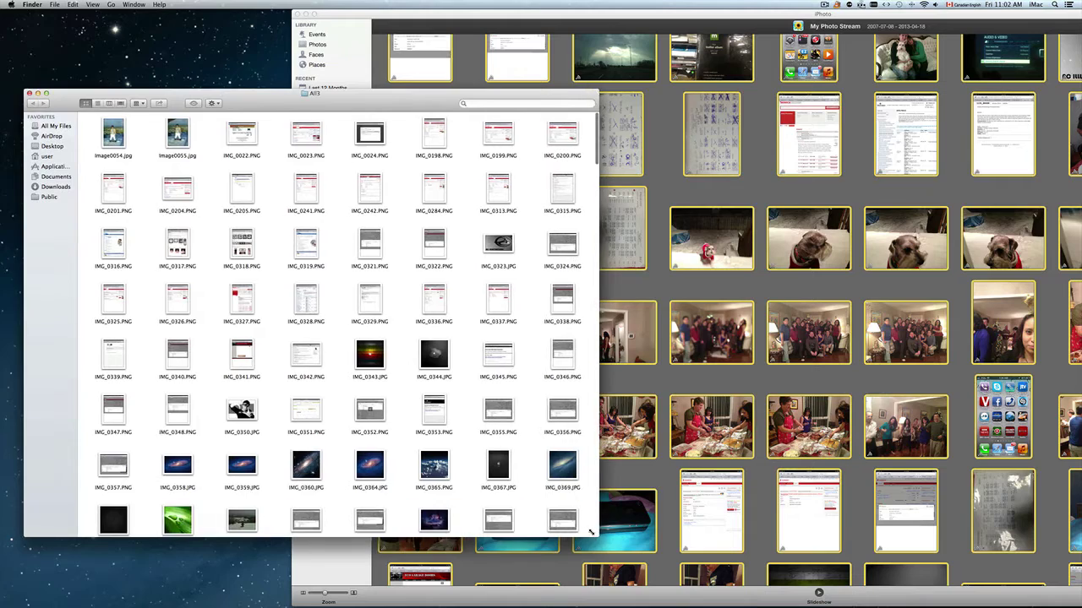
scroll(390, 287, down, 2)
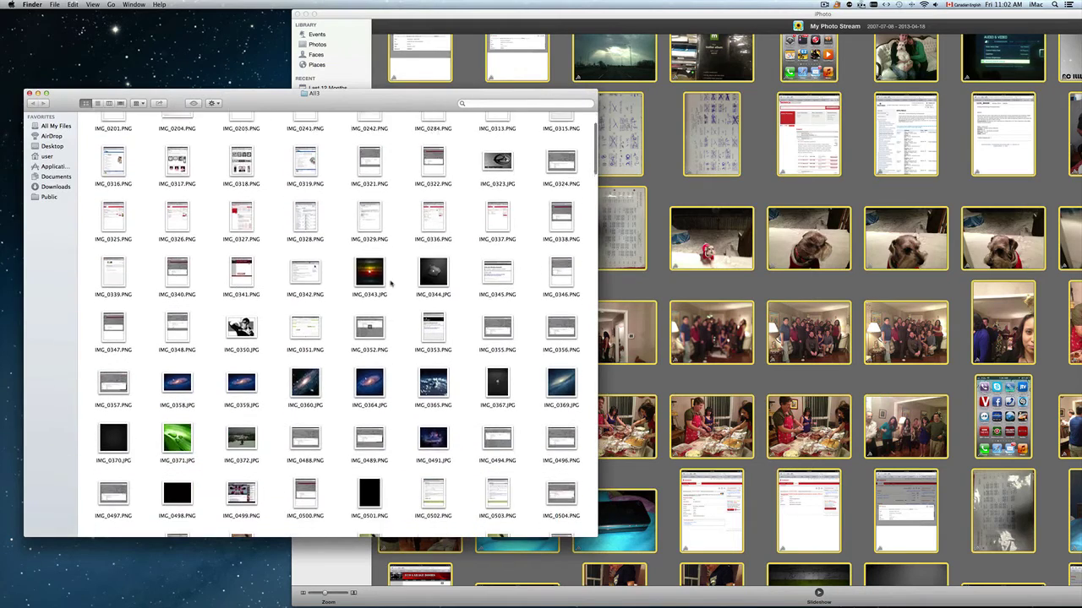
scroll(390, 284, up, 3)
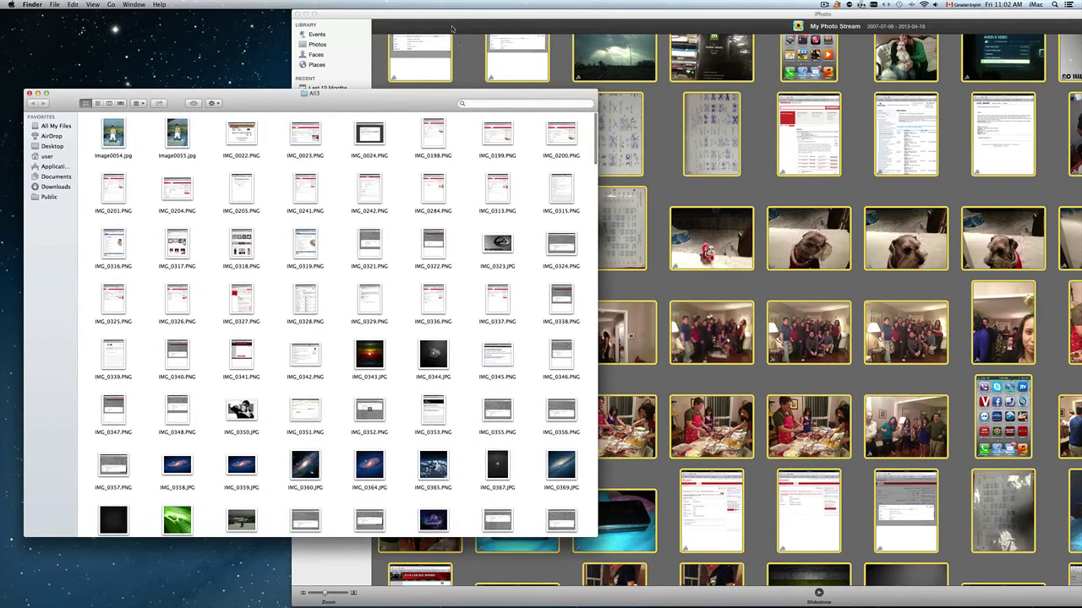
click(448, 15)
scroll(463, 166, down, 15)
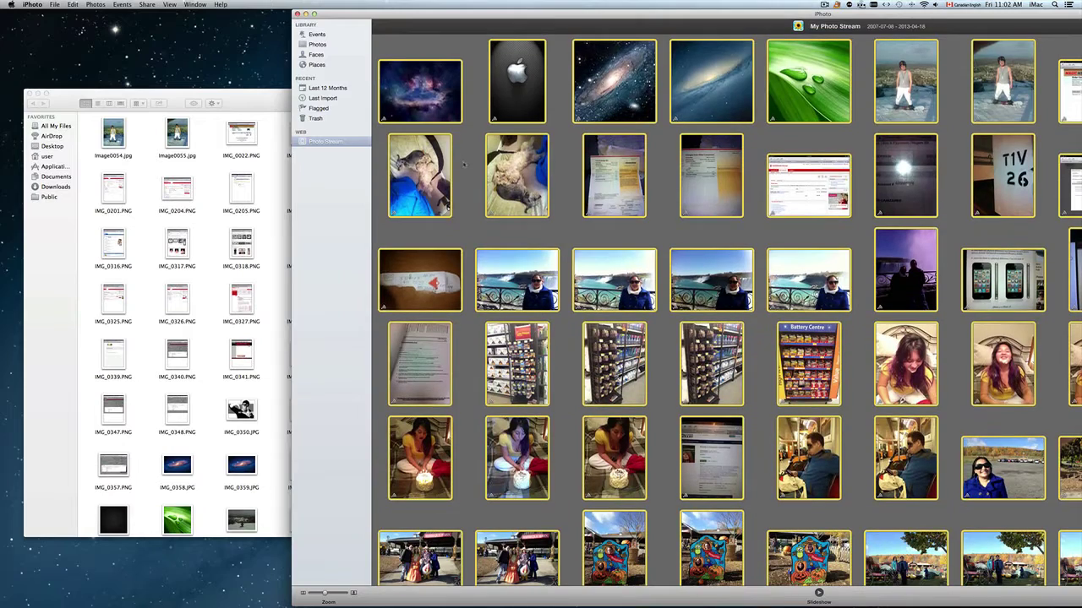
click(277, 113)
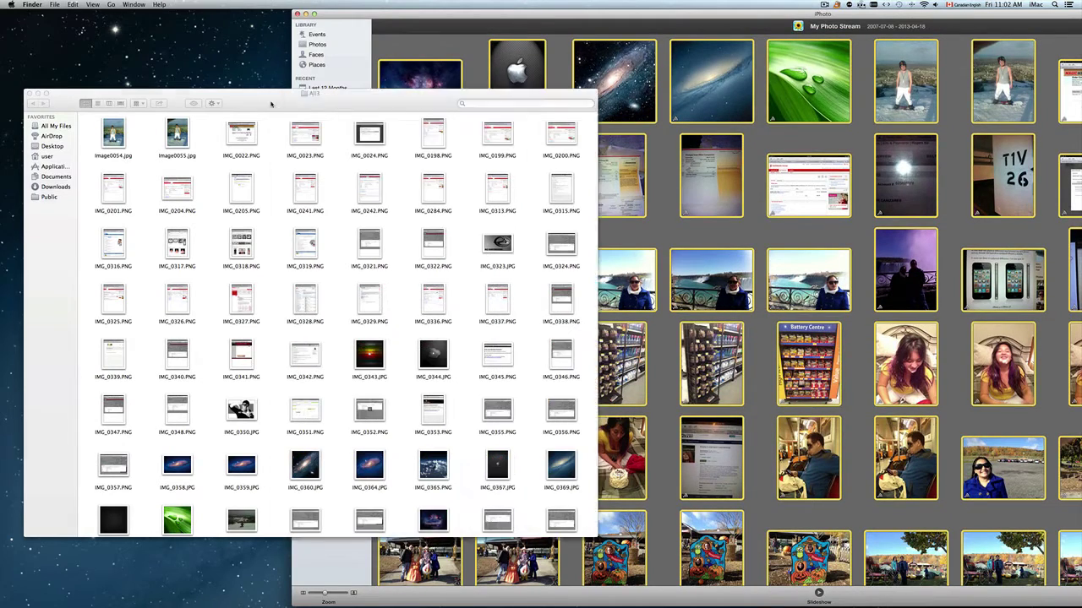
scroll(421, 185, down, 20)
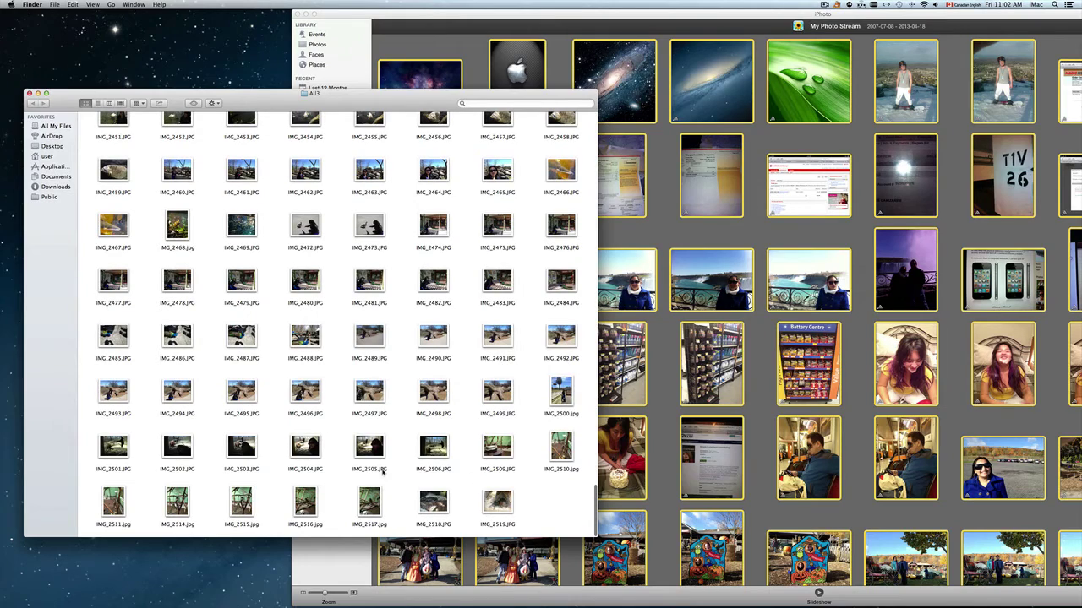
click(653, 31)
scroll(486, 214, down, 20)
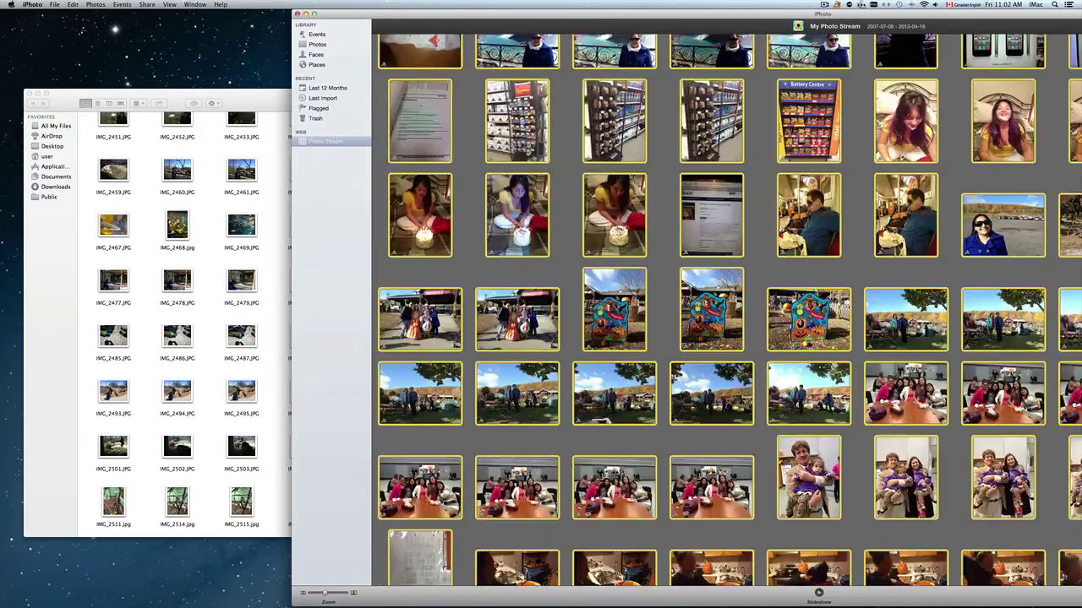
scroll(485, 215, down, 5)
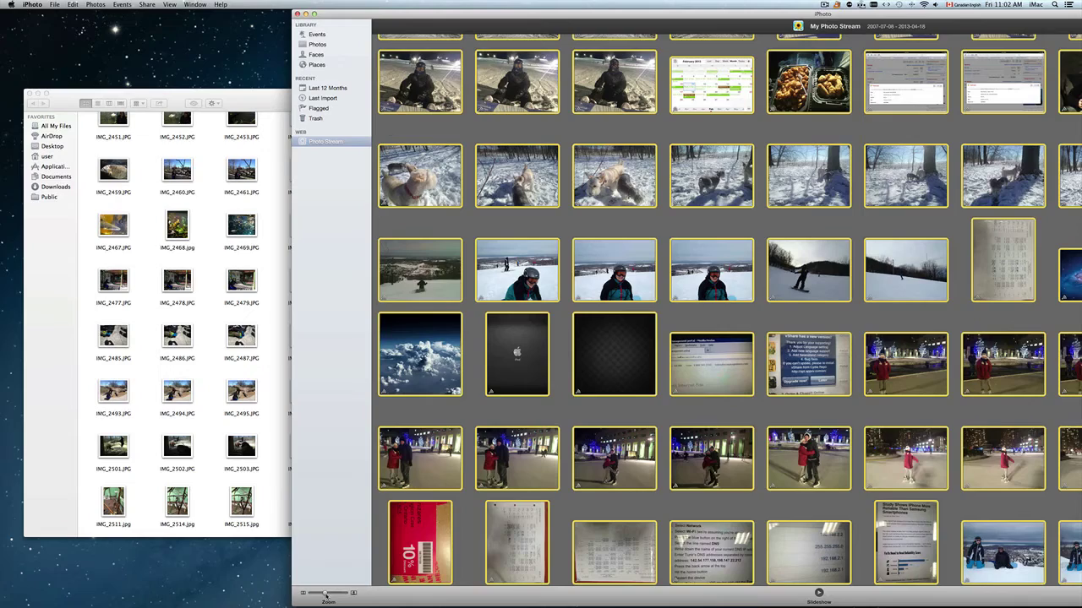
- Shrink the Photo Stream thumbnails and scroll All3's files, through IMG_2519.JPG, to compare
drag(326, 596, 306, 595)
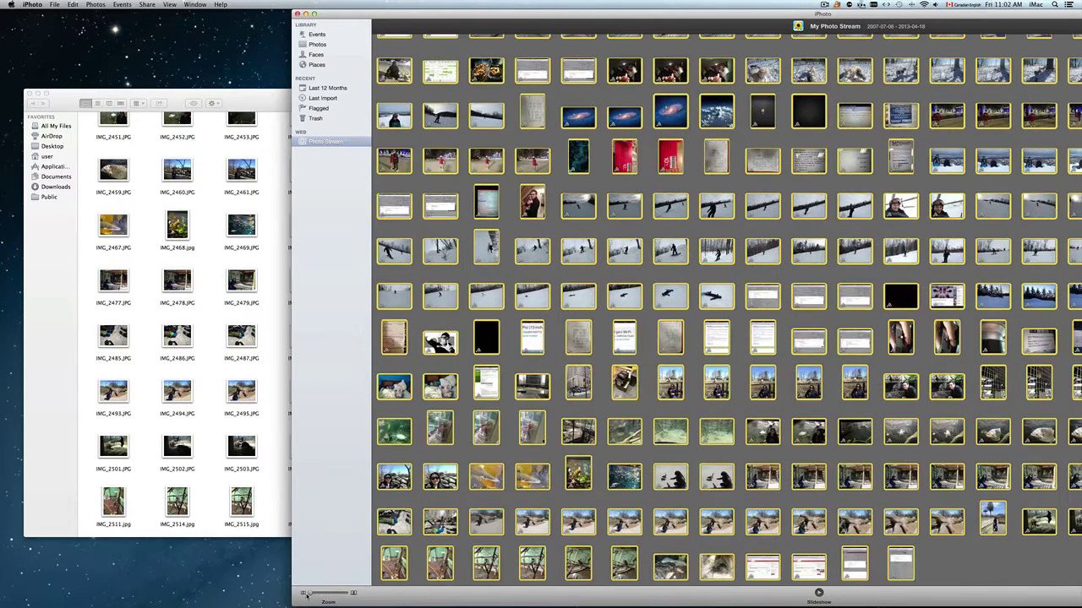
click(261, 495)
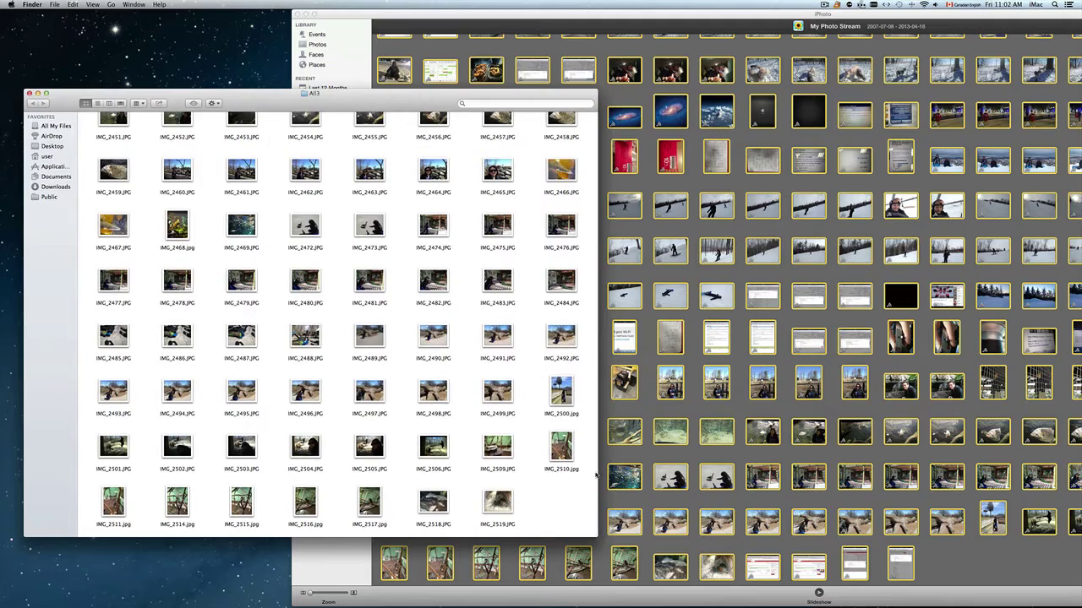
scroll(594, 460, up, 15)
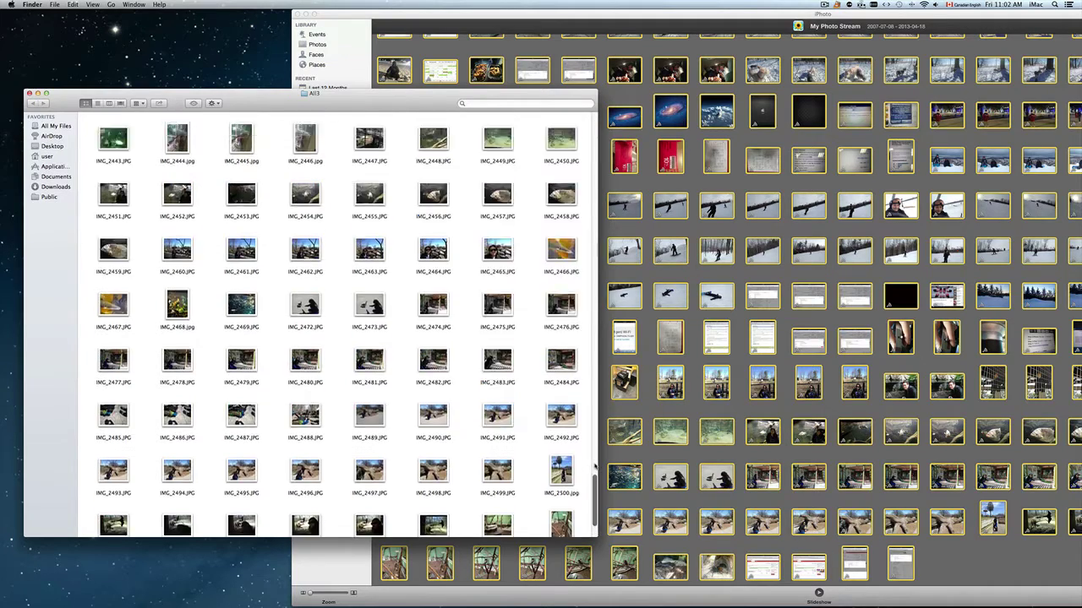
scroll(594, 466, up, 20)
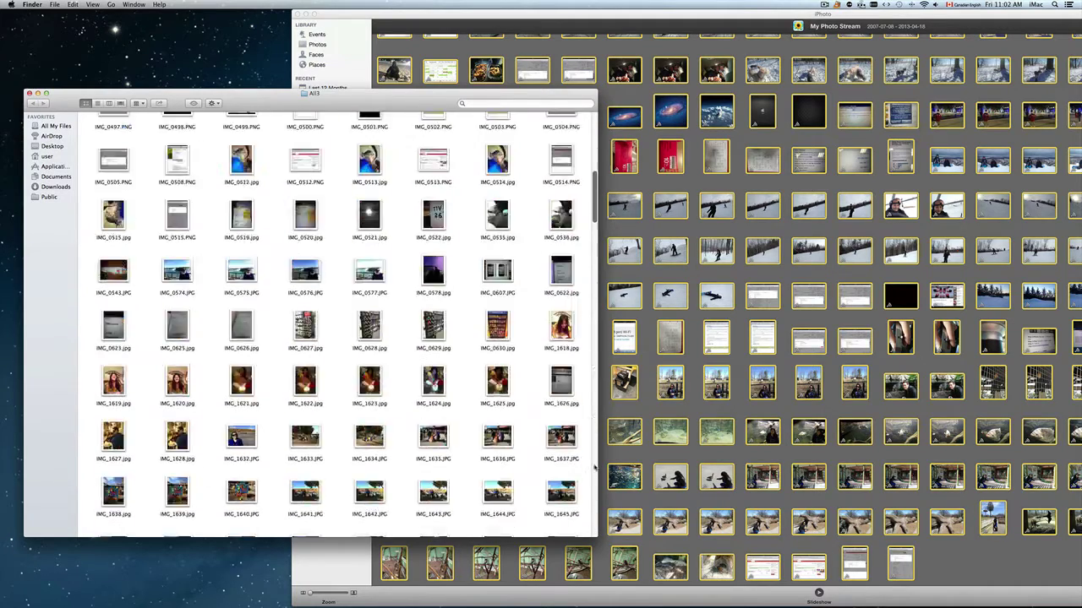
scroll(594, 467, up, 3)
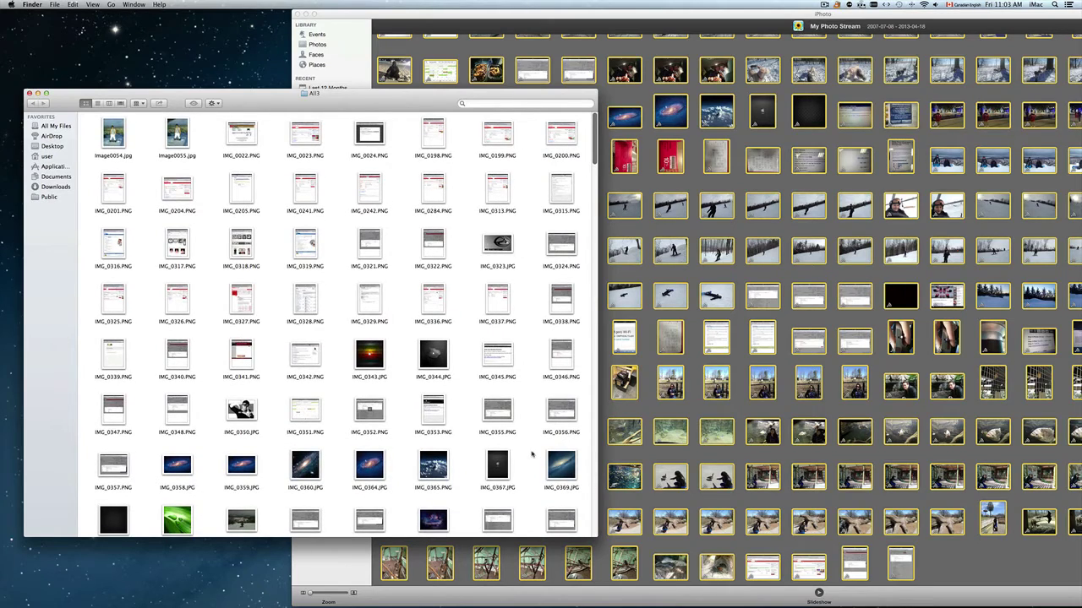
scroll(531, 455, down, 20)
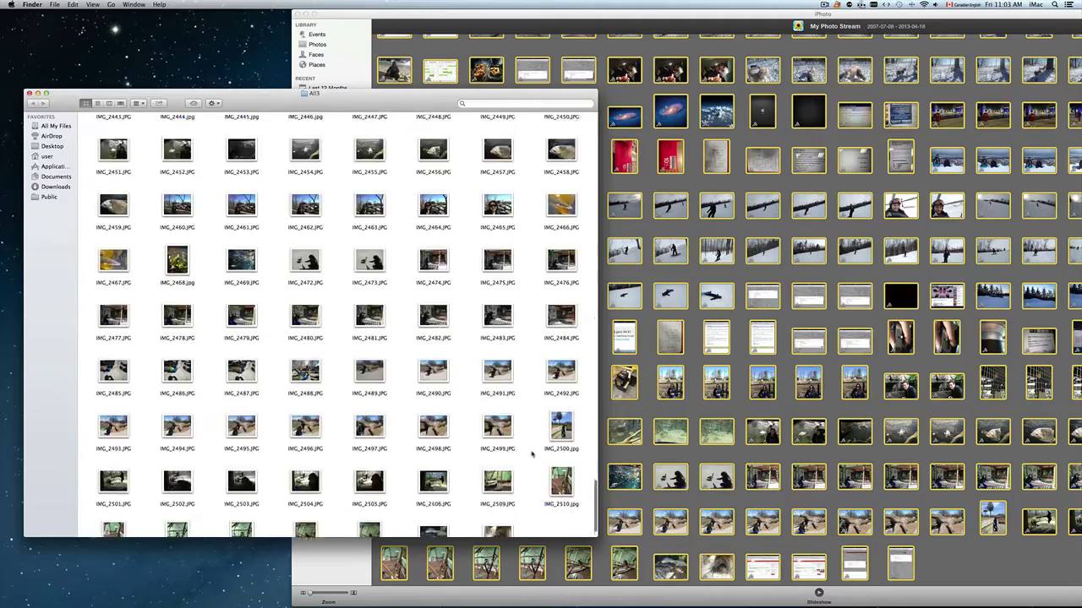
scroll(531, 455, up, 20)
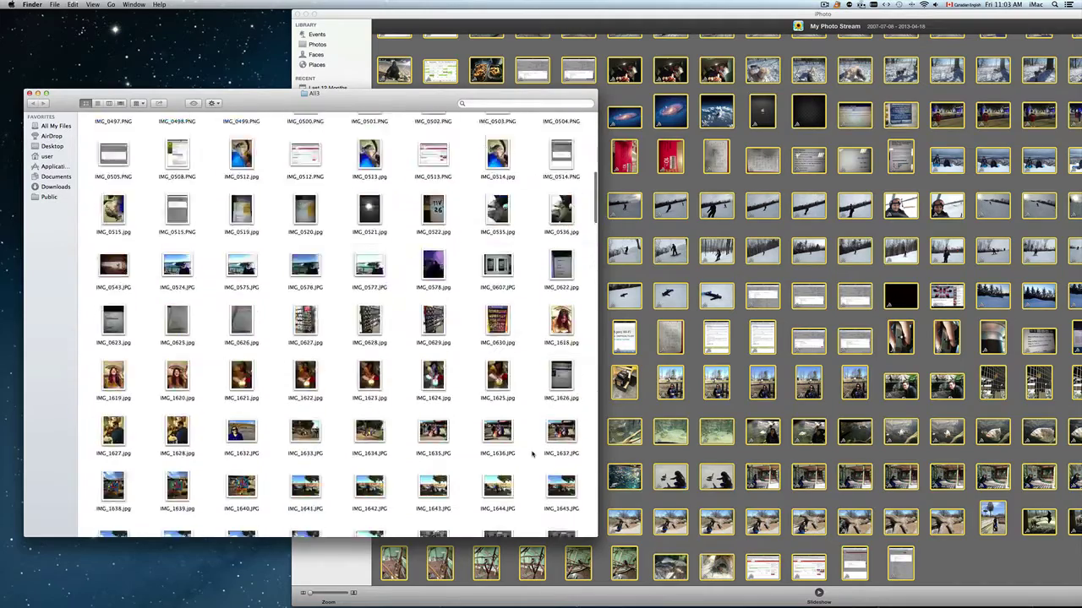
scroll(532, 455, up, 10)
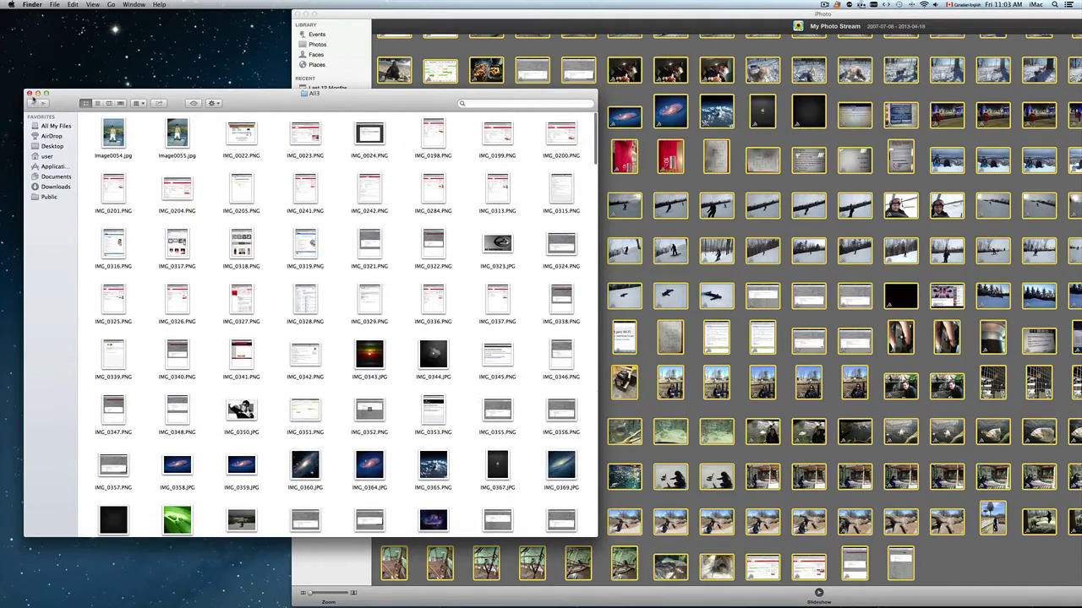
- Verify via Get Info that All3 holds 496 items totalling 1.12 GB, then close the Info window
click(29, 93)
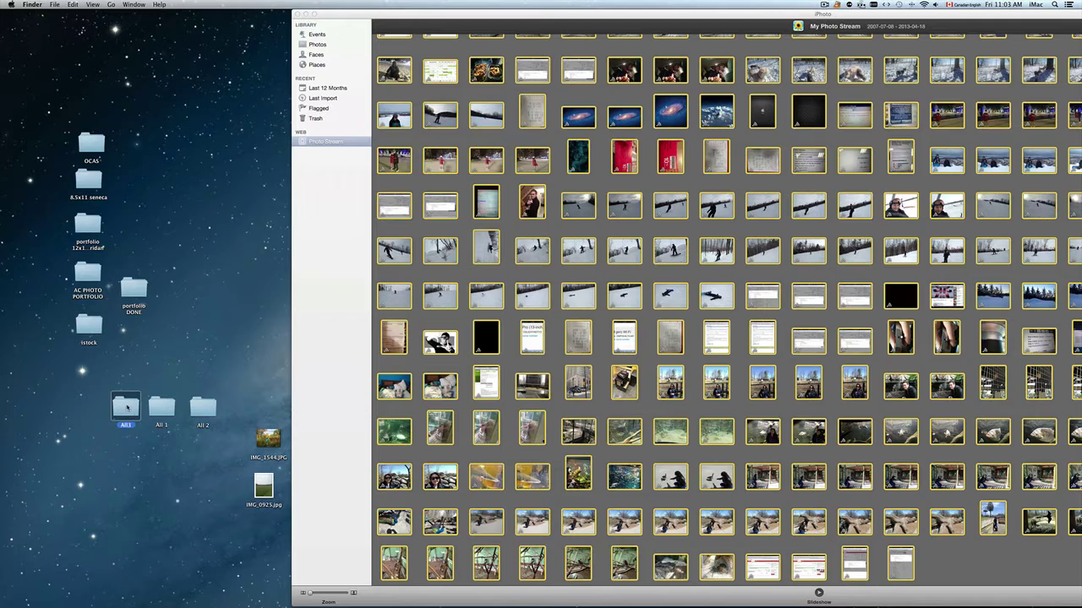
right_click(126, 407)
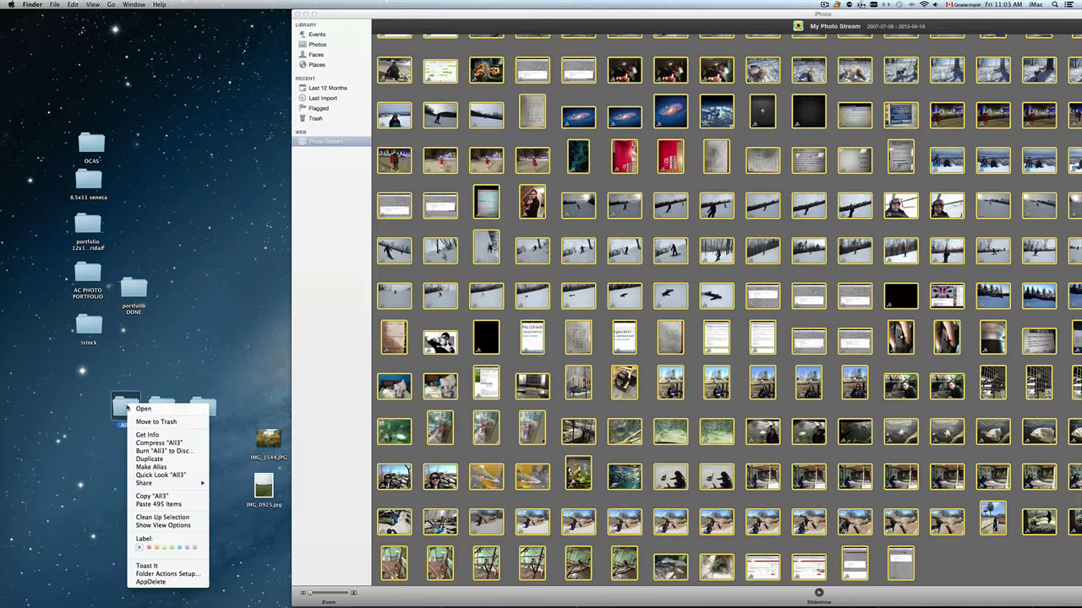
click(168, 436)
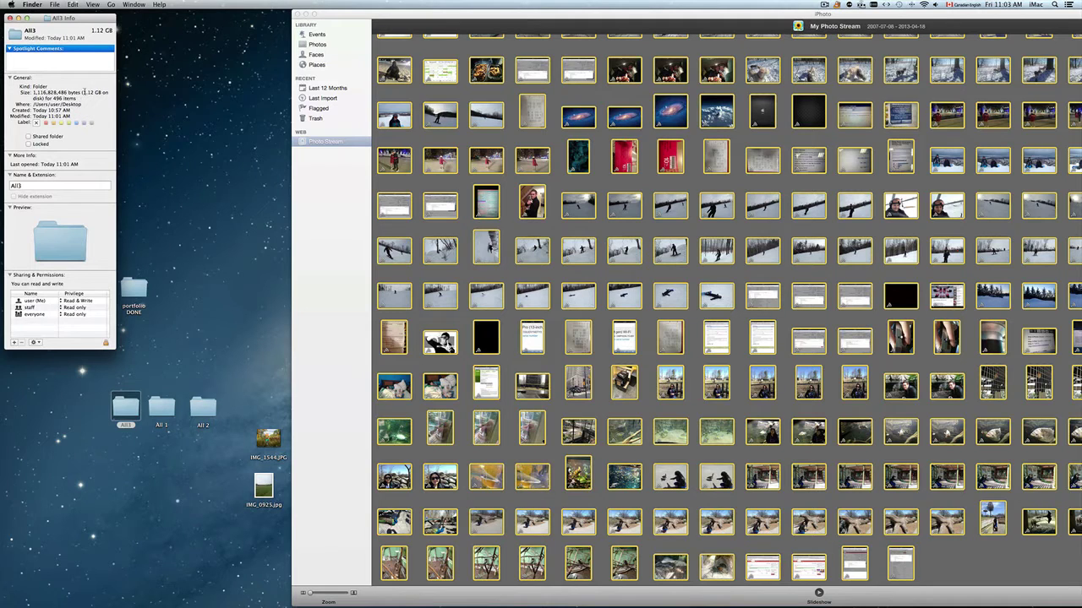
drag(83, 93, 101, 93)
drag(54, 99, 76, 99)
click(9, 17)
drag(382, 15, 130, 5)
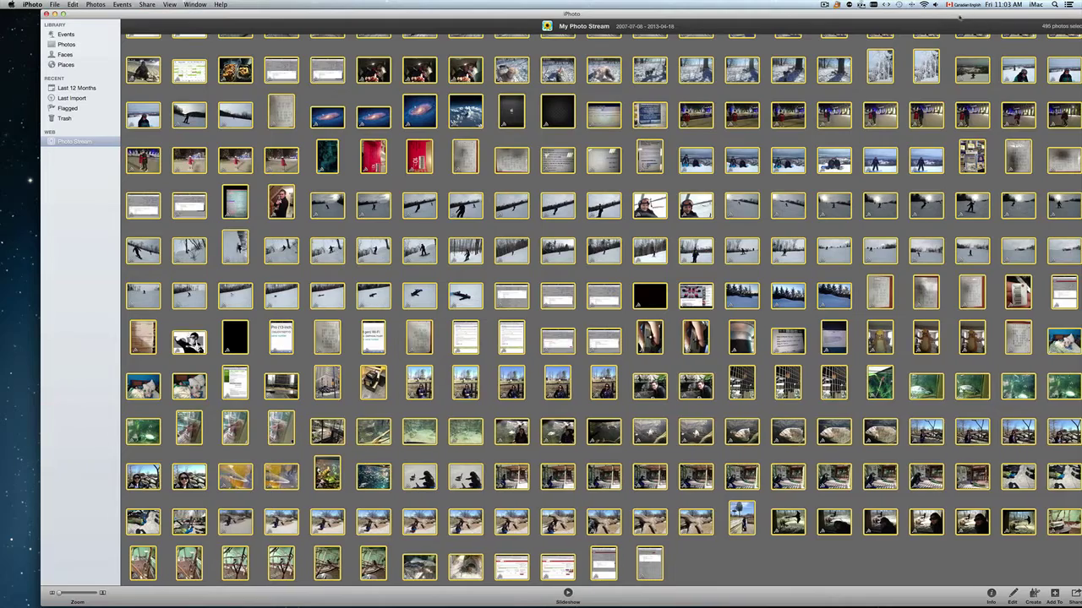
- Select all 495 Photo Stream photos and delete them, confirming removal from Photo Stream
drag(960, 15, 916, 15)
click(665, 565)
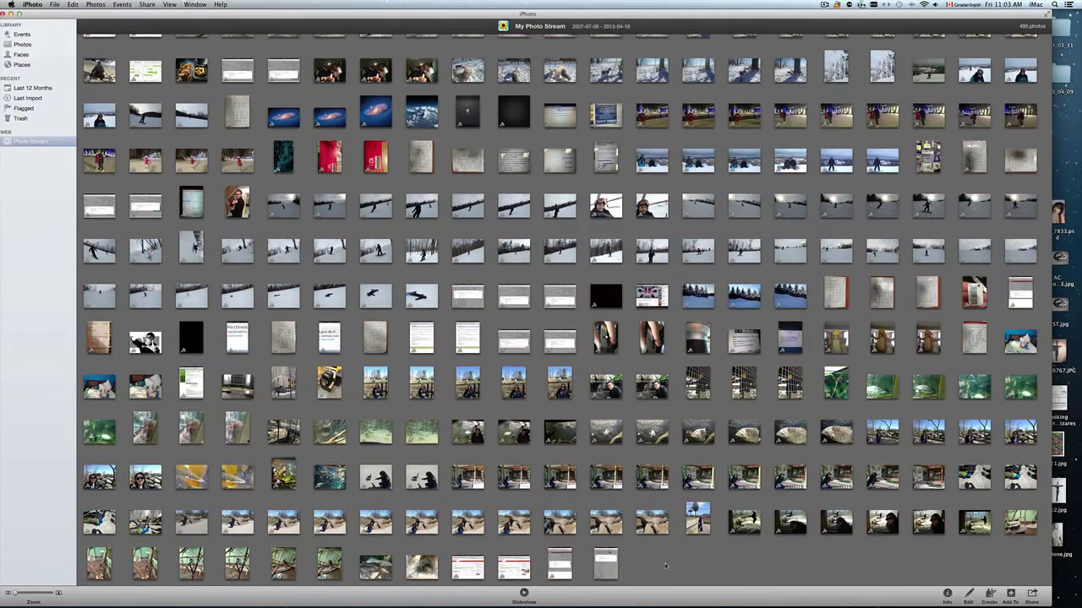
scroll(676, 557, up, 15)
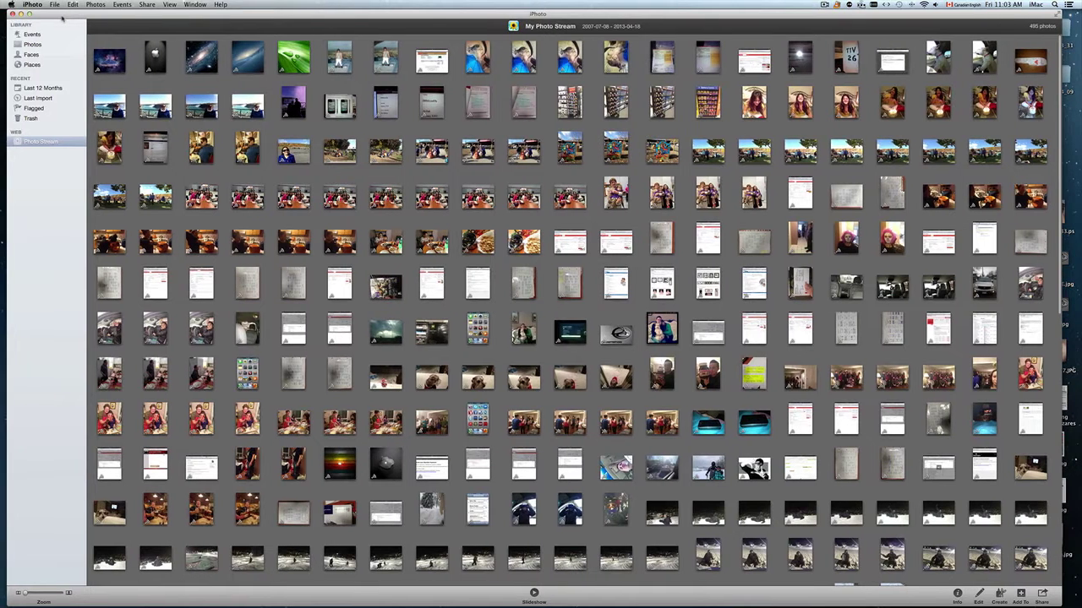
drag(52, 18, 62, 19)
drag(91, 37, 912, 587)
click(816, 369)
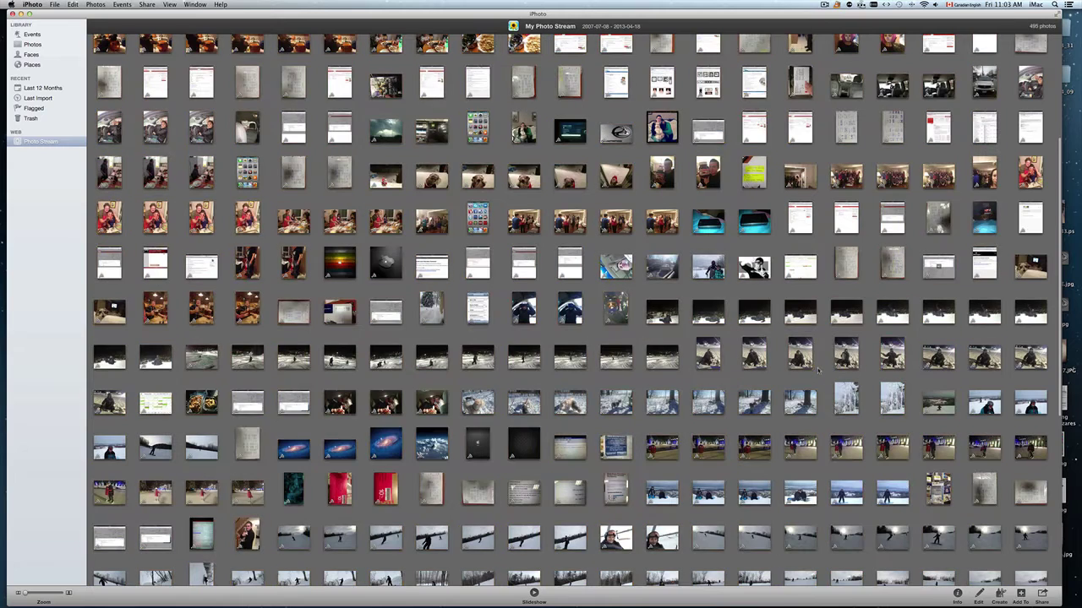
key(super+a)
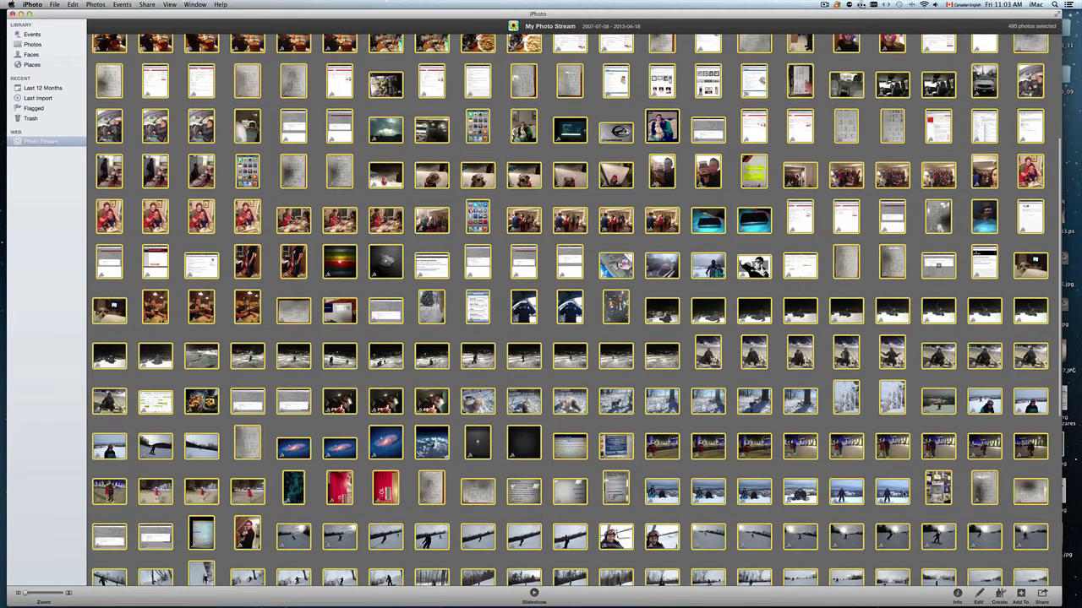
key(Delete)
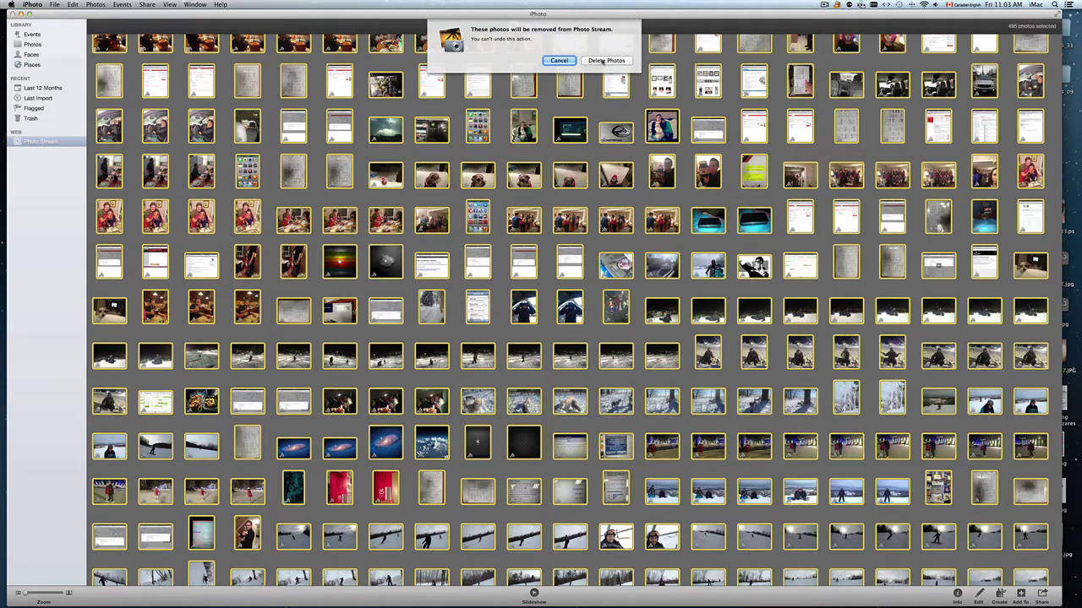
click(602, 61)
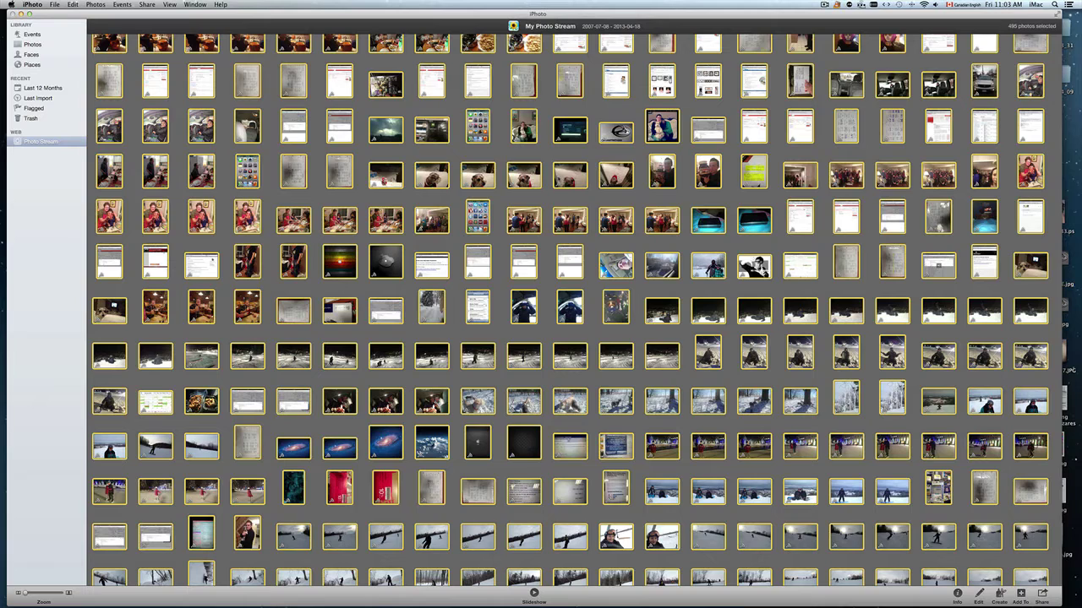